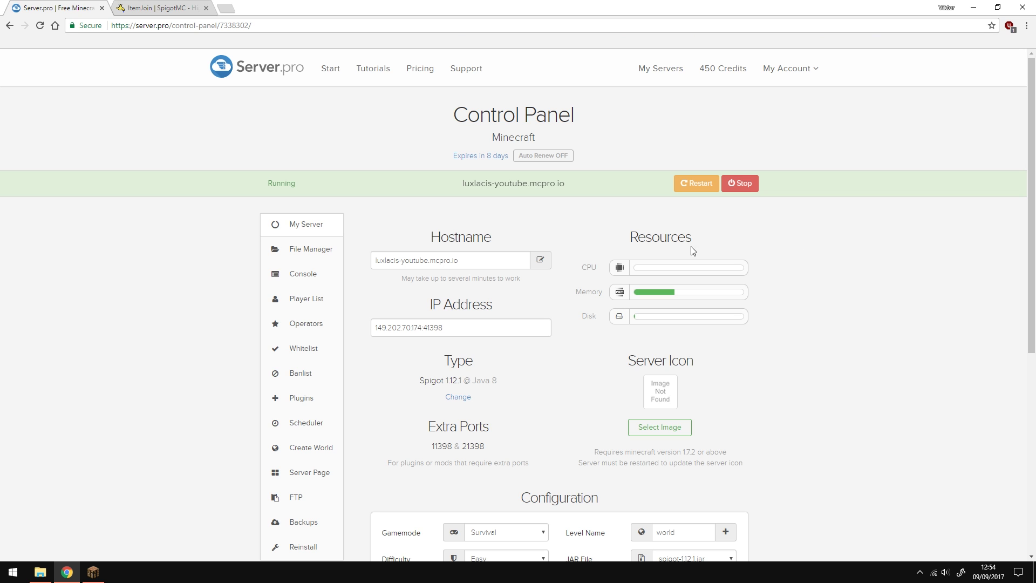
Step: Search the server's plugin catalogue for 'itemjoin'
click(287, 400)
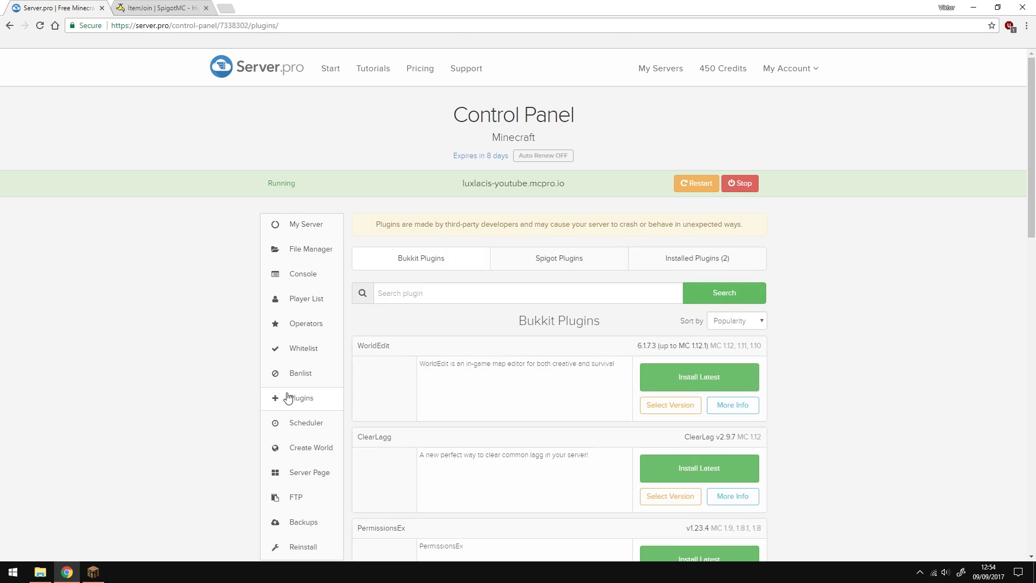
click(438, 292)
text(itemjoin)
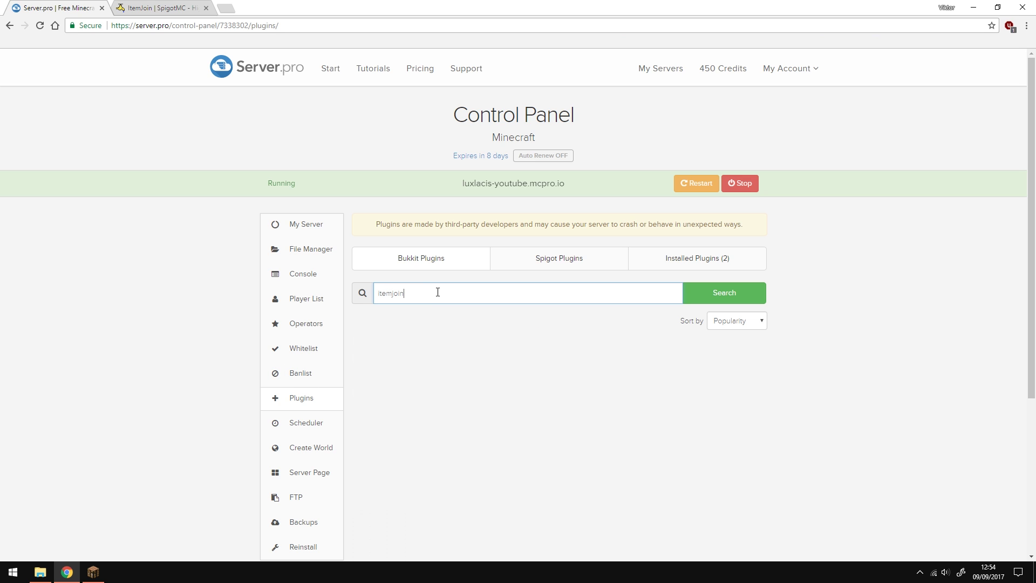
key(Return)
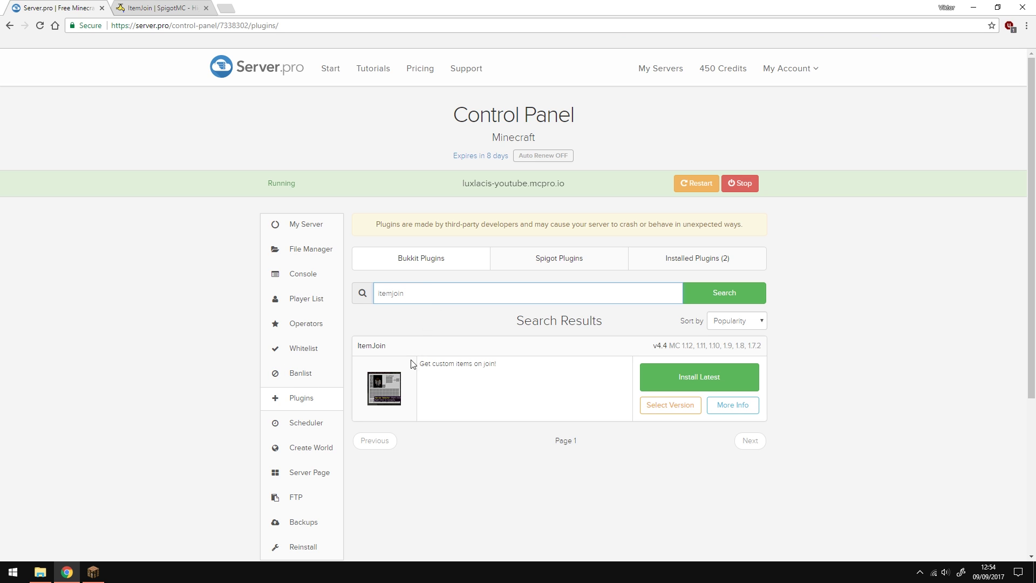
Step: Install the latest ItemJoin, restart the server, and show the installed plugins list
click(684, 386)
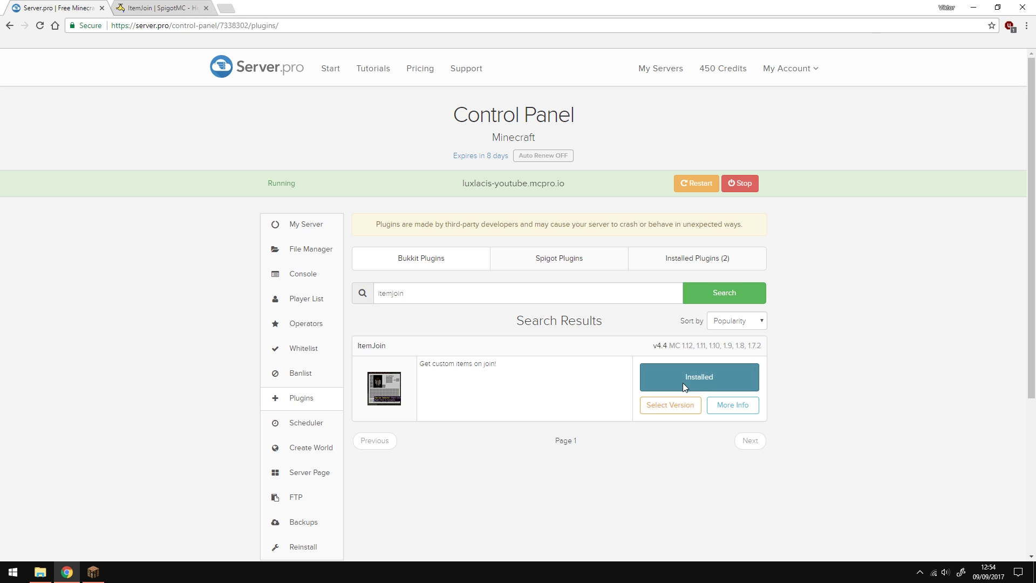
click(683, 191)
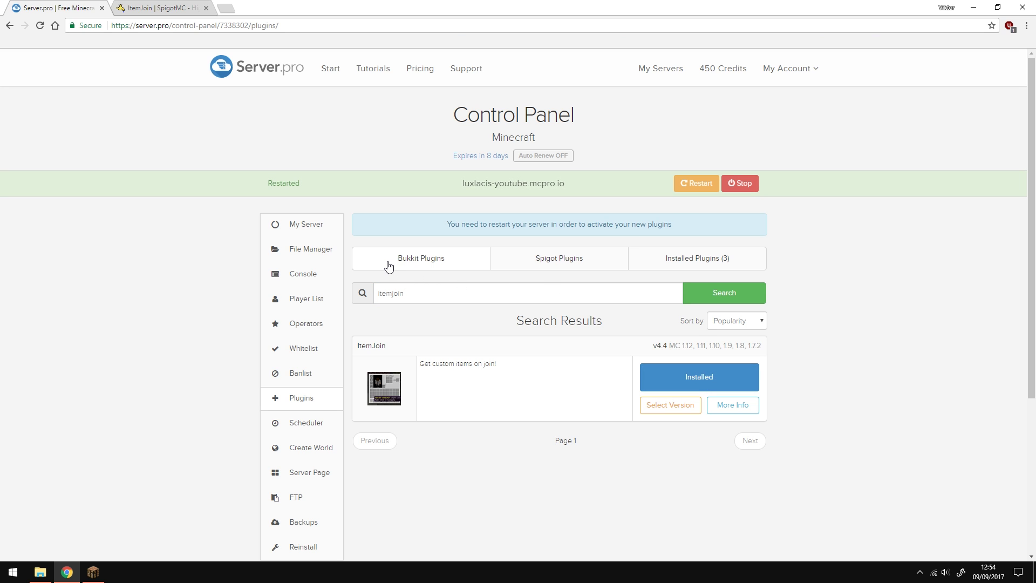
click(686, 255)
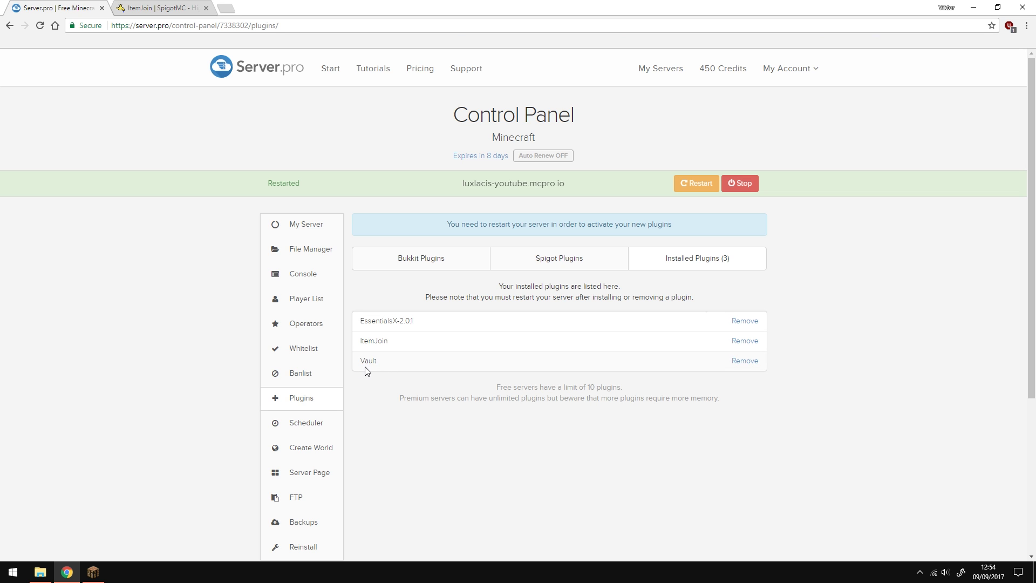
Step: View the ItemJoin resource page on SpigotMC
click(165, 8)
Step: Open ItemJoin's config.yml from the plugins folder in the File Manager
click(301, 245)
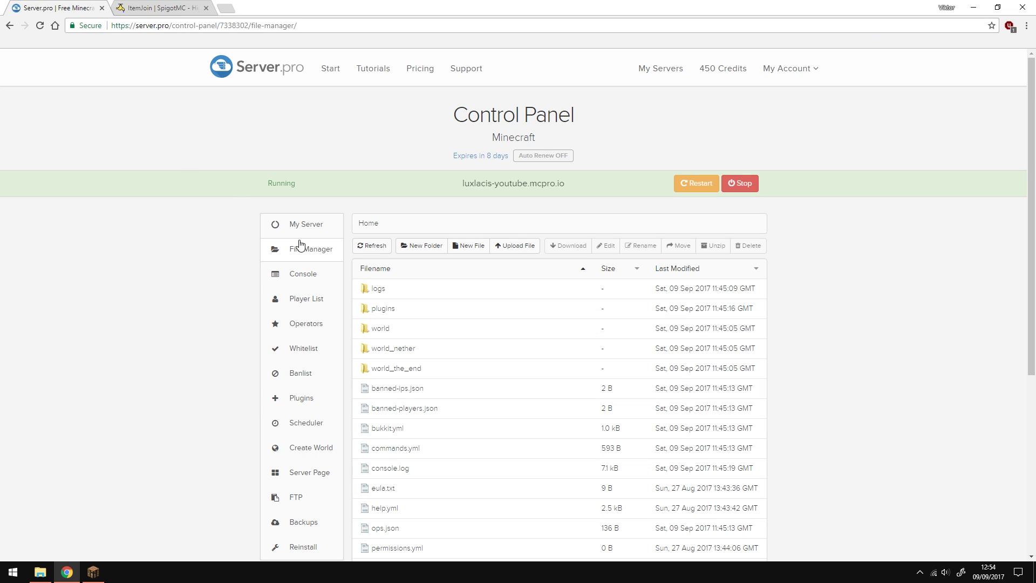
click(383, 309)
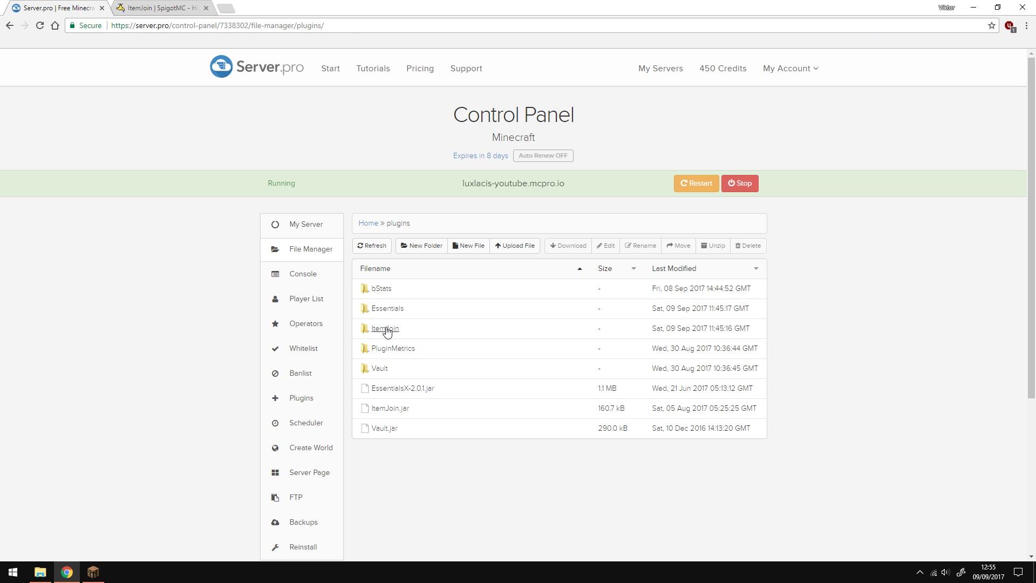
click(385, 329)
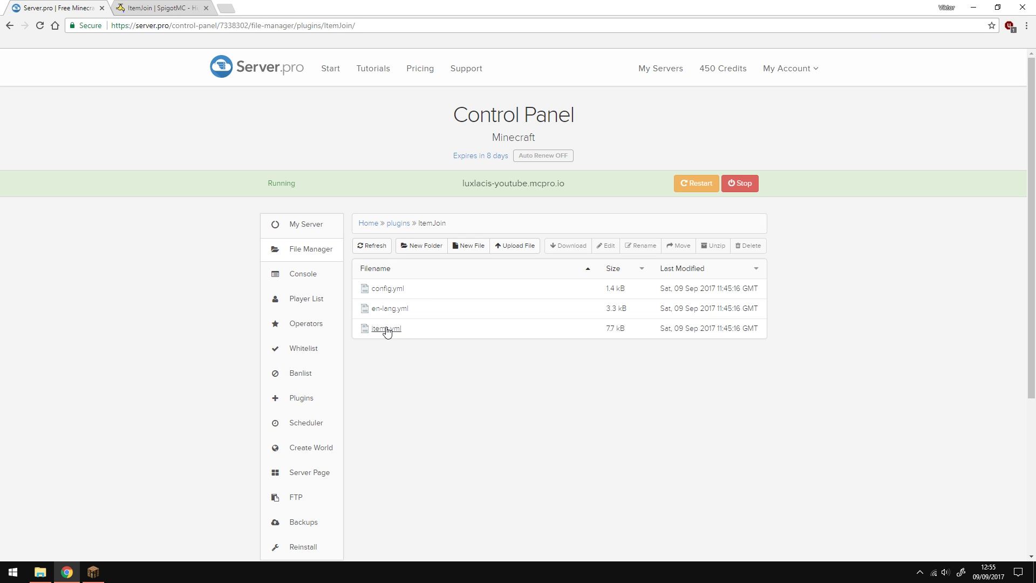
click(382, 289)
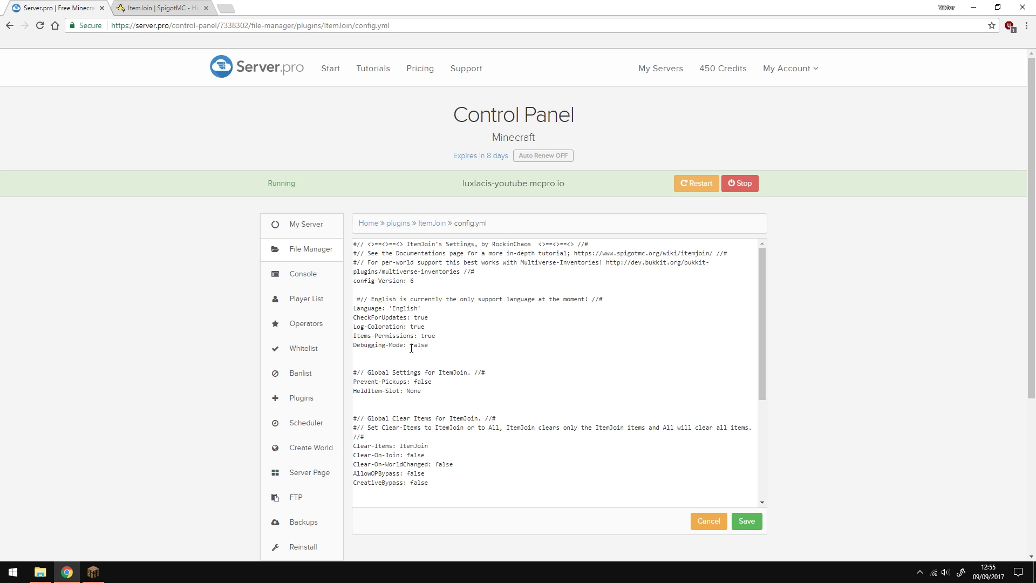
Step: Change the Vault setting in config.yml from false to true
drag(437, 385, 415, 382)
click(415, 381)
drag(762, 289, 776, 402)
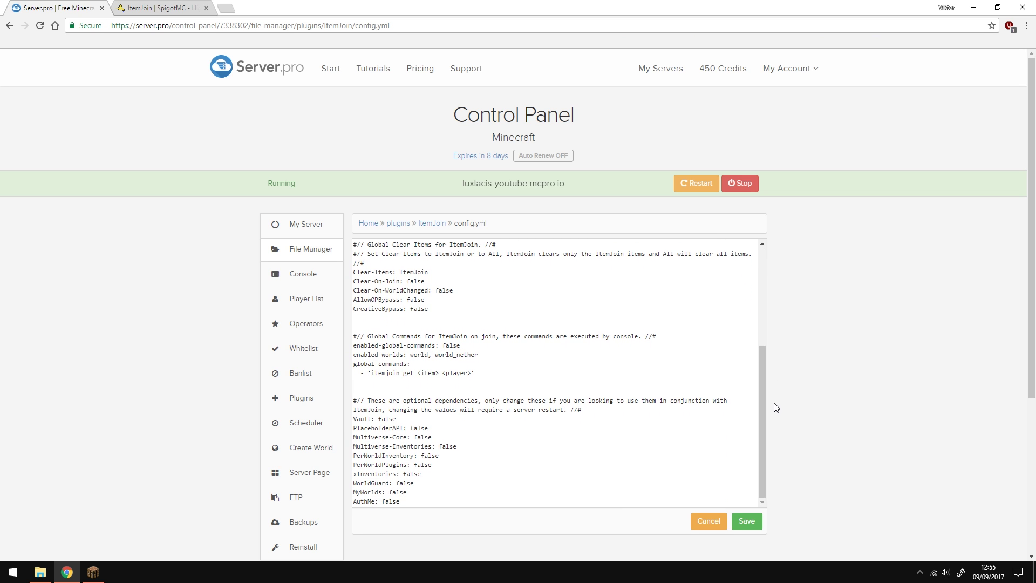
drag(397, 422, 378, 419)
text(true)
Step: Save config.yml, then open items.yml and review the ultra-item definition
click(745, 522)
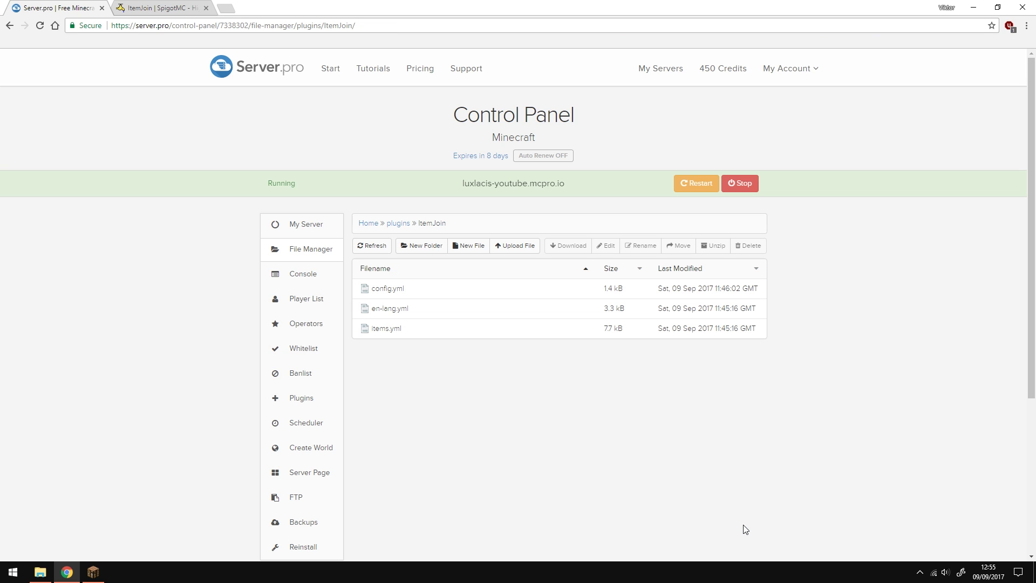
click(382, 330)
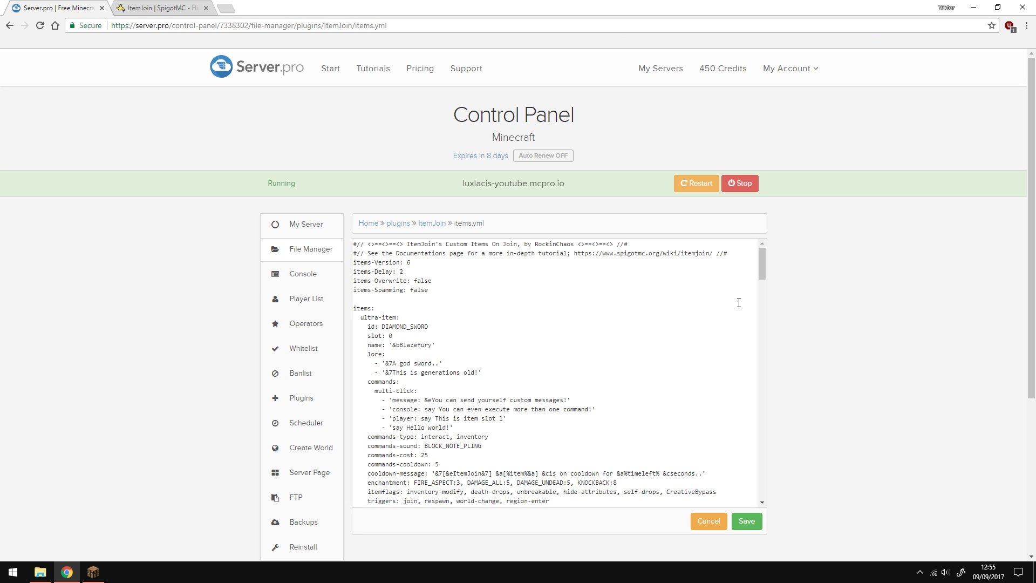
drag(765, 257, 764, 264)
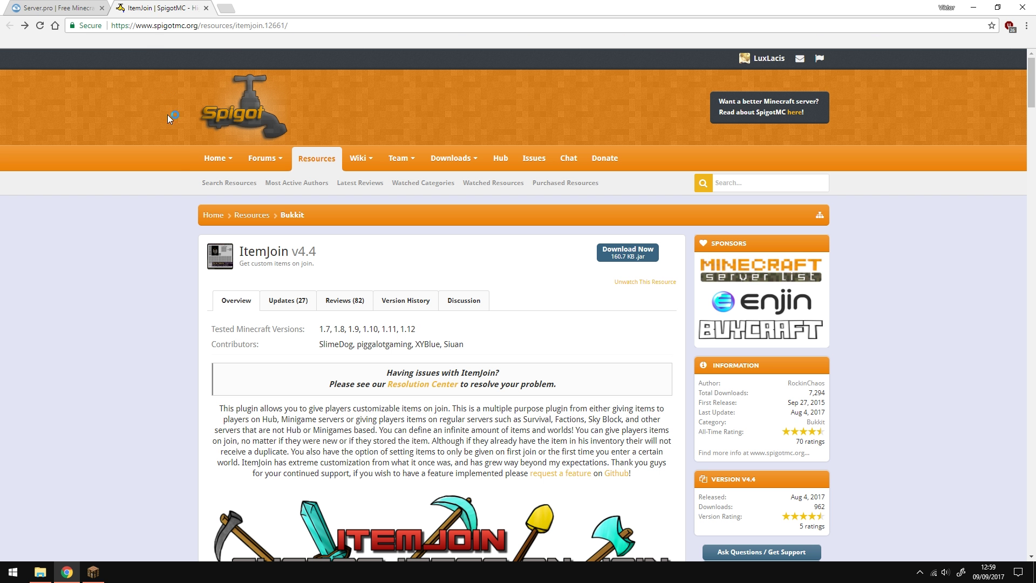
Step: Open the ItemJoin wiki's Getting Started guide and scroll to the custom itemflags section
scroll(353, 434, down, 4)
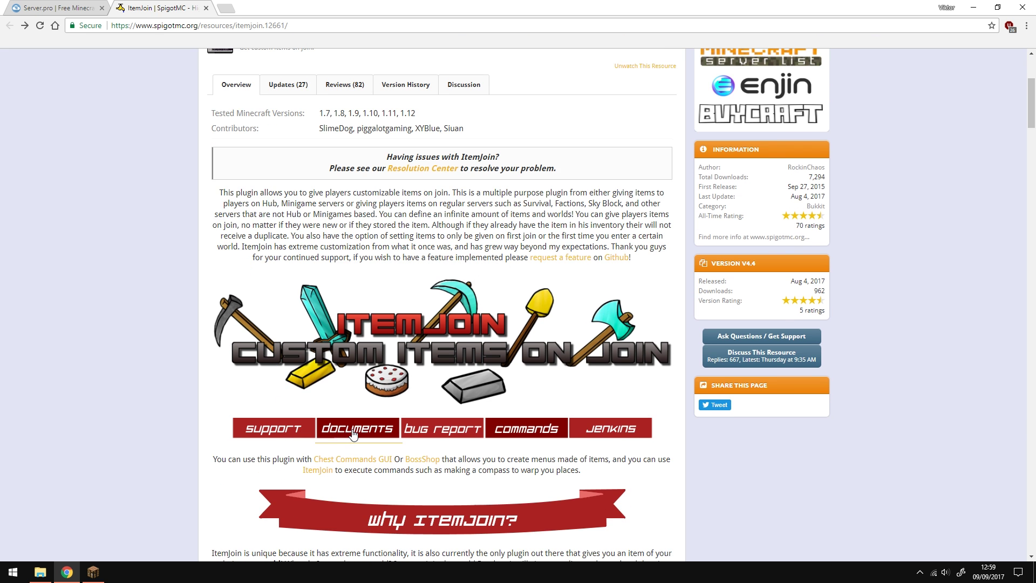
click(354, 433)
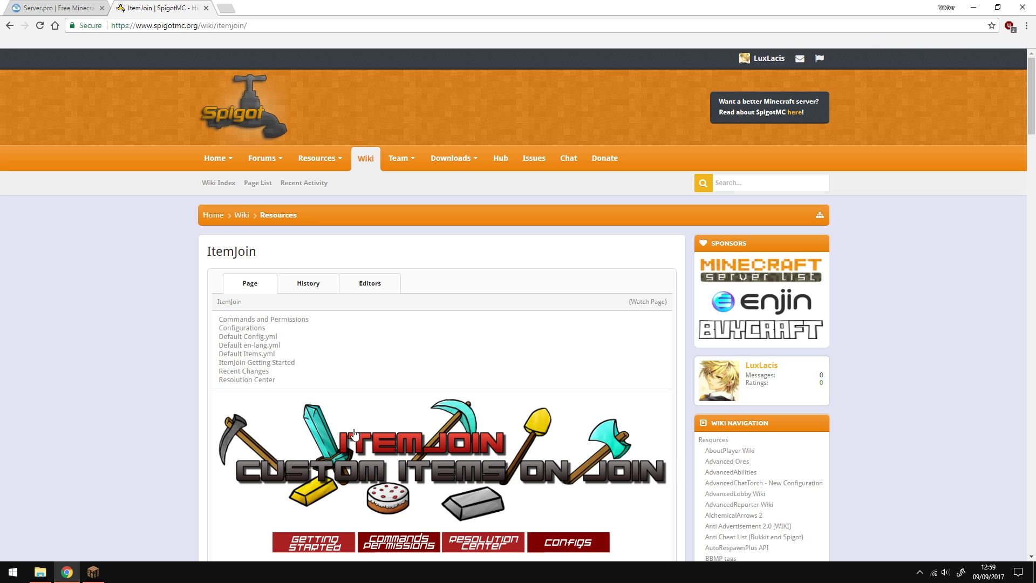
scroll(354, 434, down, 2)
click(316, 433)
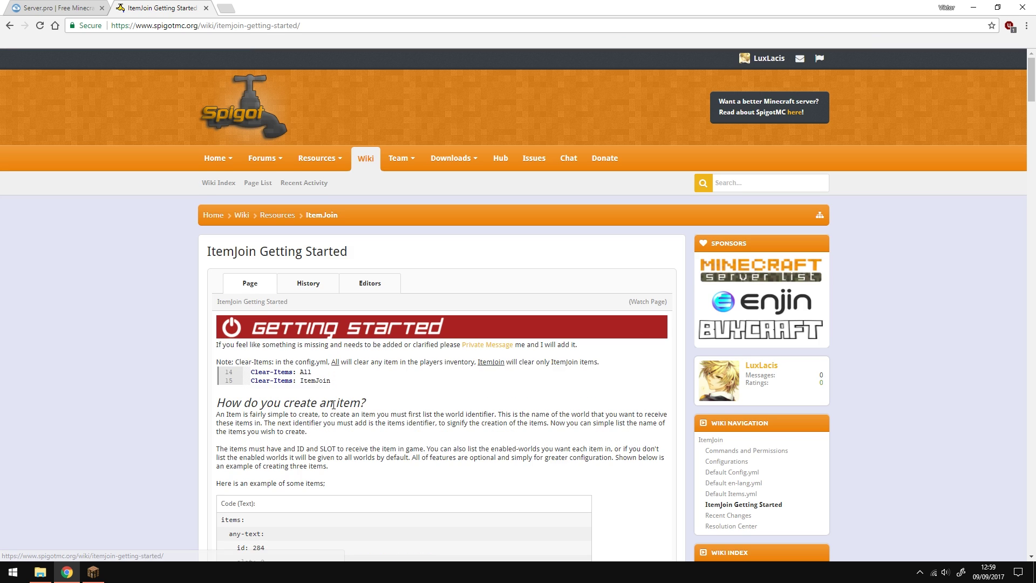
scroll(424, 280, down, 7)
scroll(424, 279, down, 10)
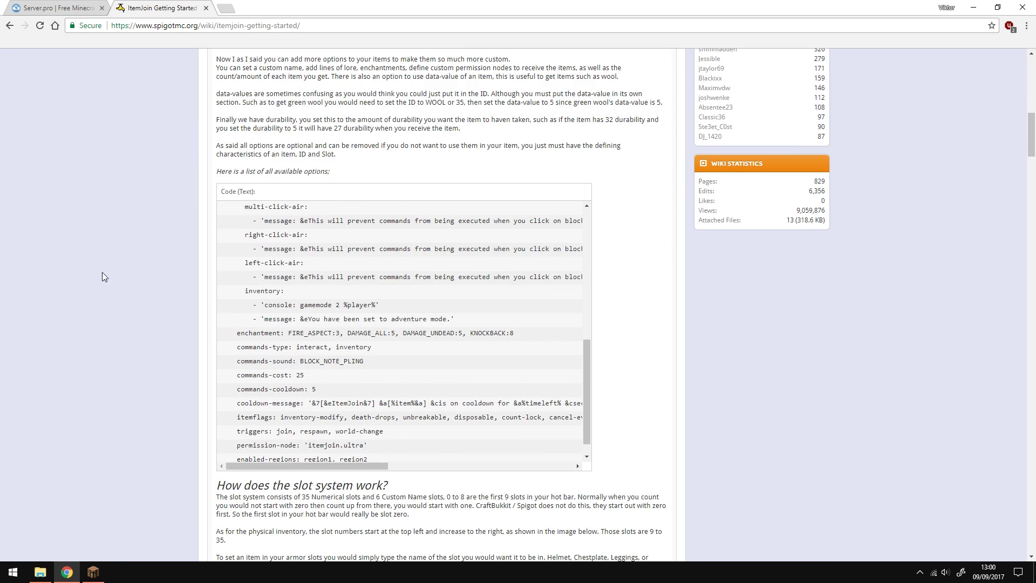
scroll(136, 260, down, 20)
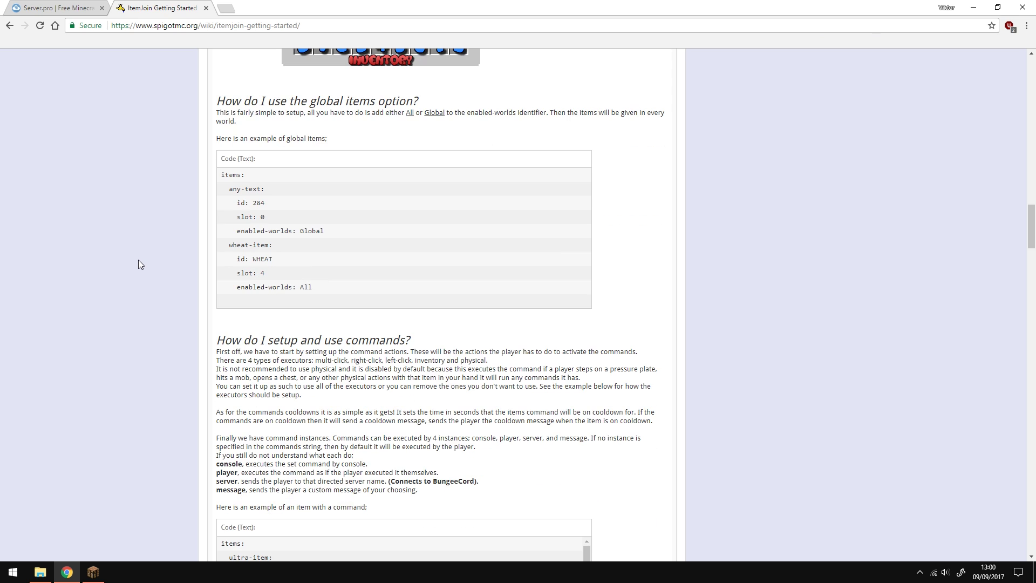
scroll(138, 260, down, 10)
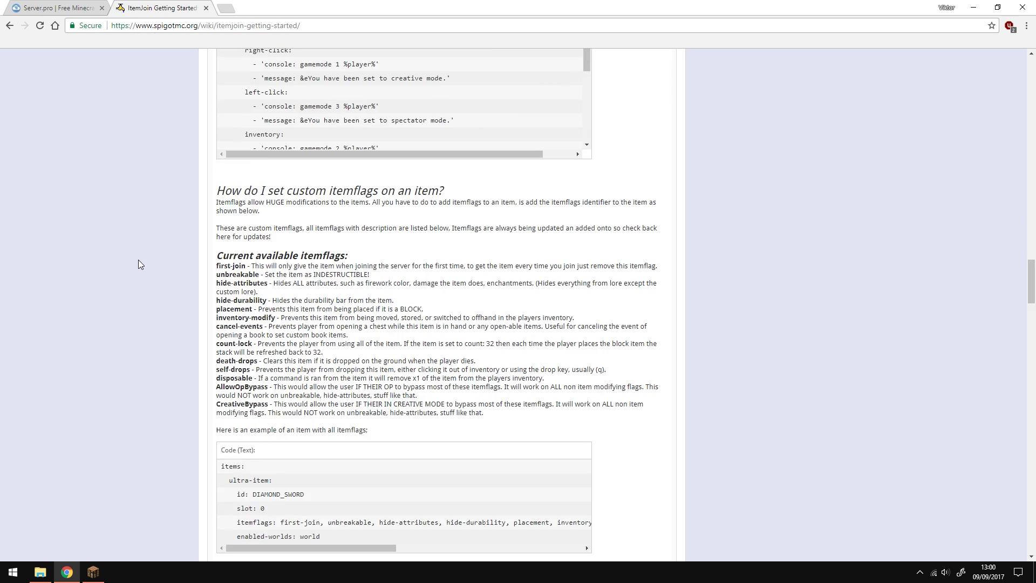
scroll(138, 261, down, 2)
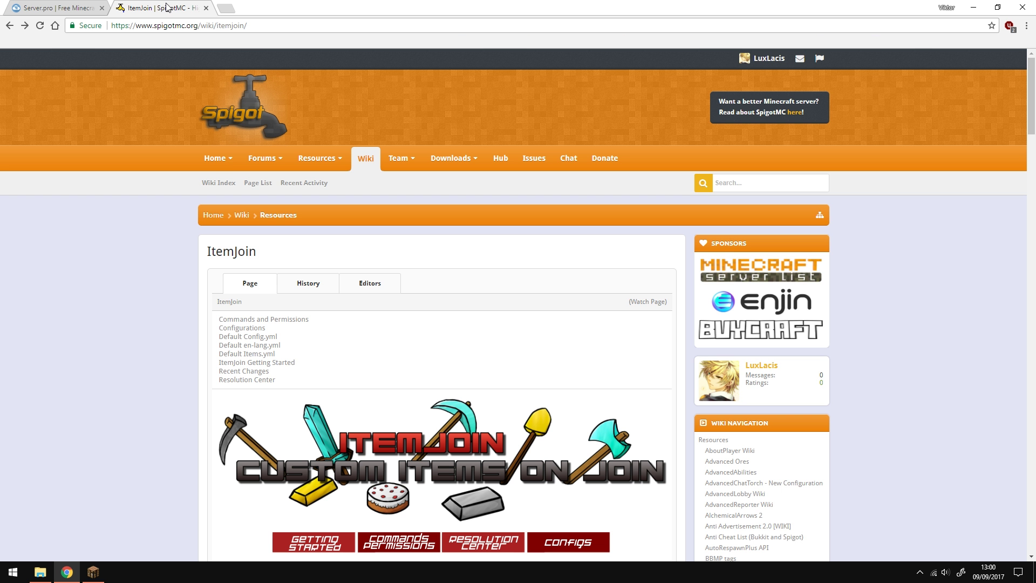
Step: Open the Enchant Types list and select KNOCKBACK in the Spigot Enchantment javadoc
scroll(240, 255, down, 12)
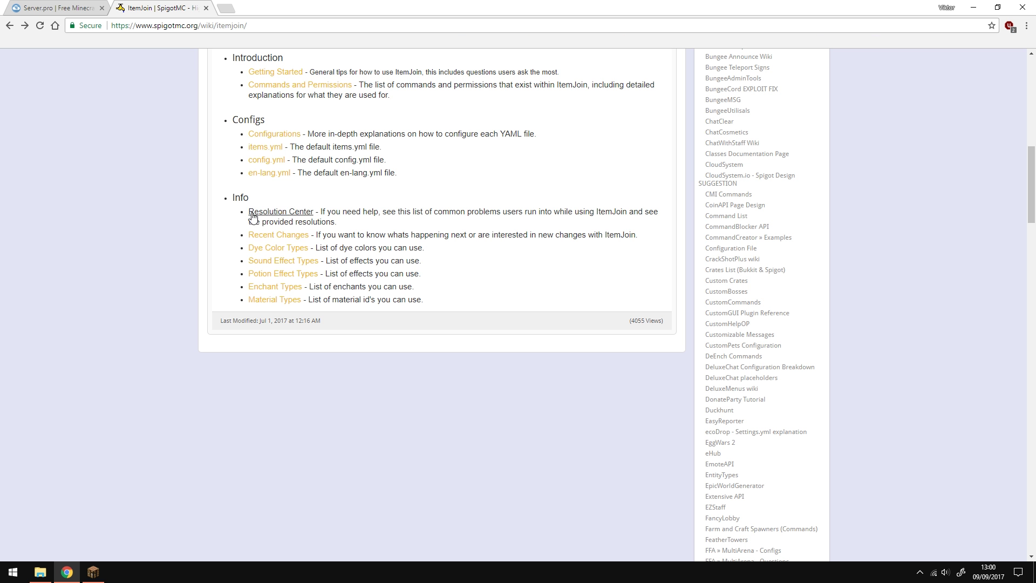
click(285, 292)
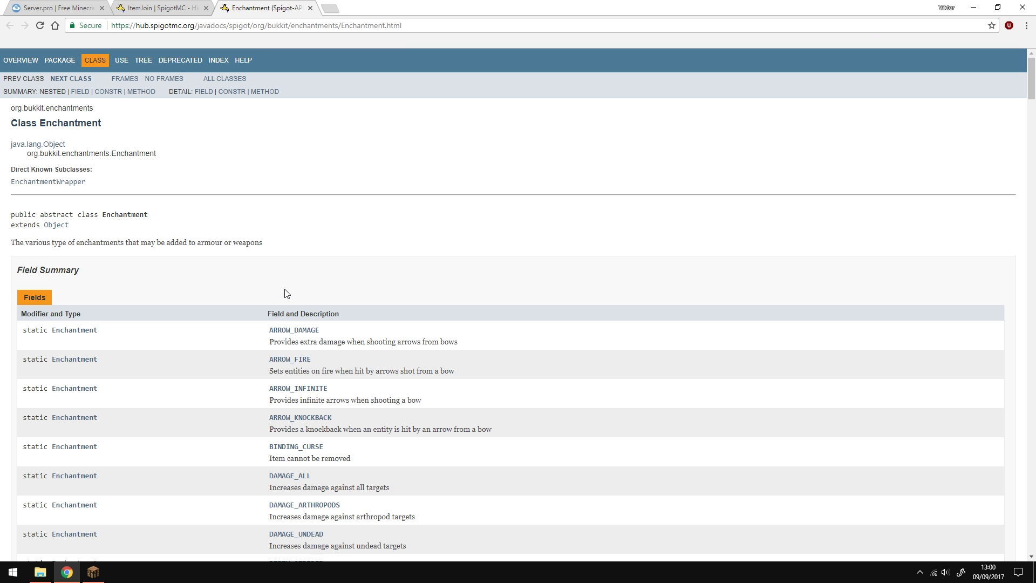
scroll(282, 290, down, 2)
scroll(283, 290, down, 6)
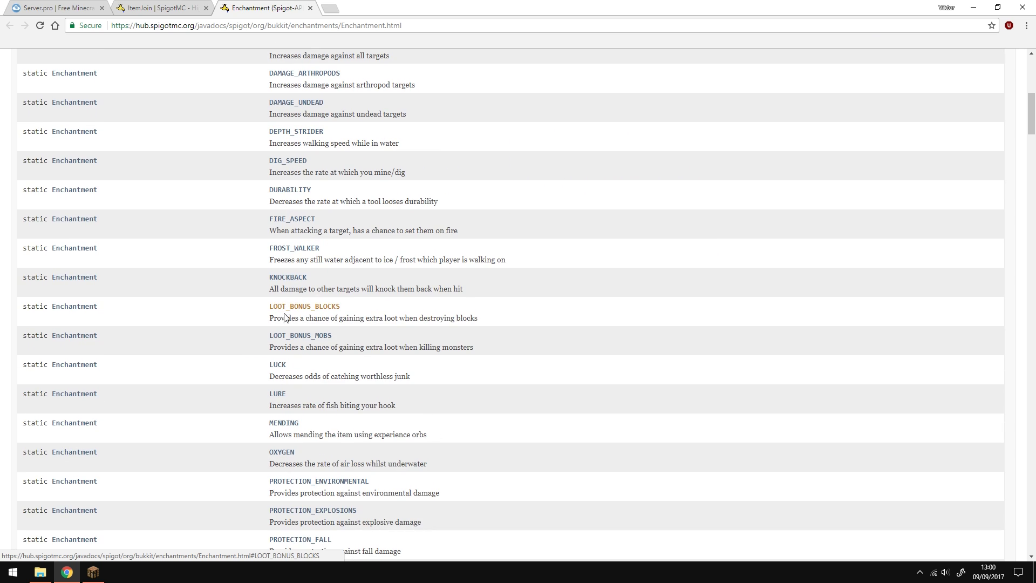
drag(307, 277, 270, 280)
Step: Clear the selection on the copied KNOCKBACK name
click(241, 286)
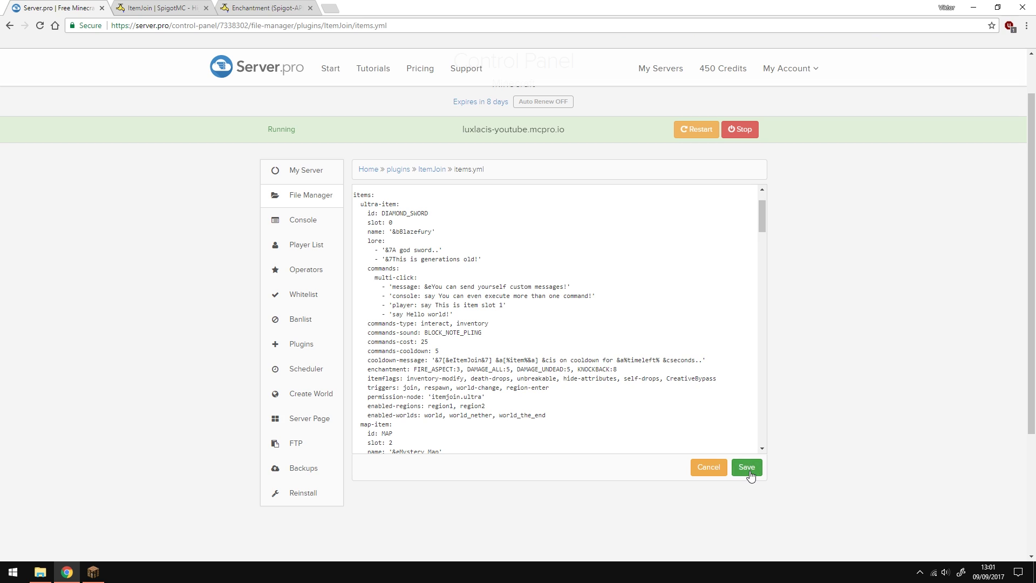
Step: Save items.yml, restart the server, and open the operators list
click(747, 468)
click(699, 129)
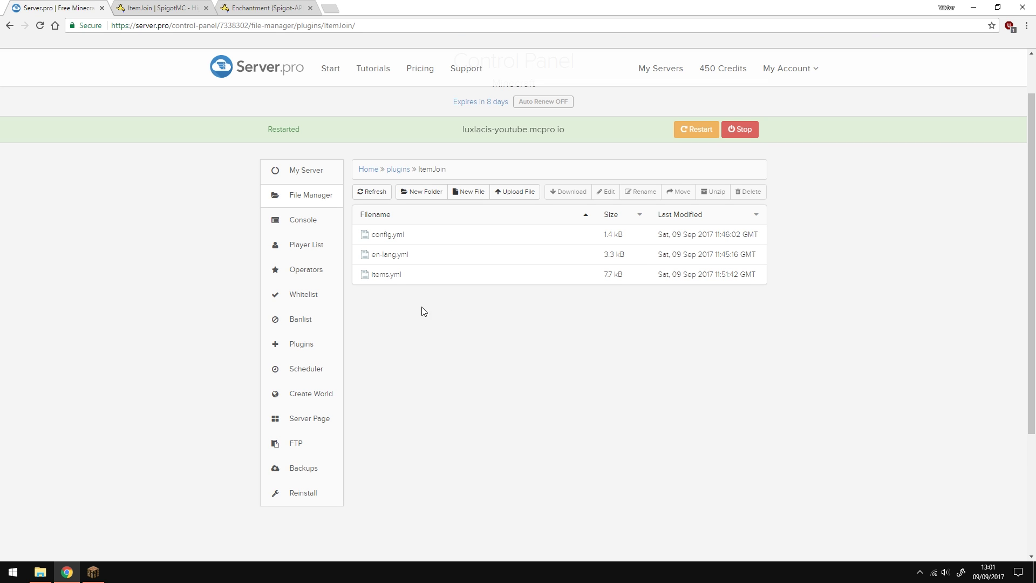
click(324, 277)
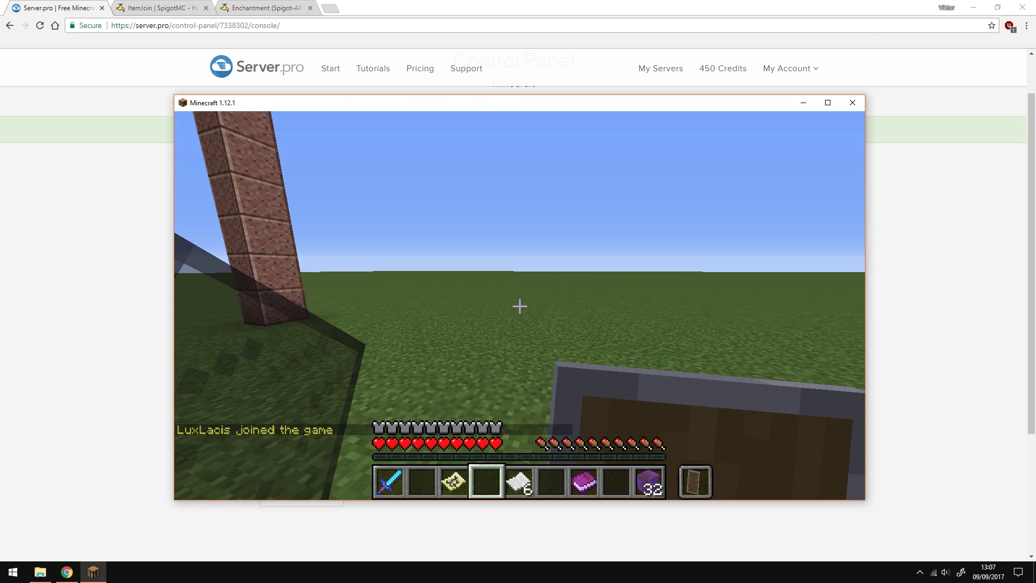
Step: Hold the Blazefury sword and use it repeatedly to test its commands and cooldown
key(e)
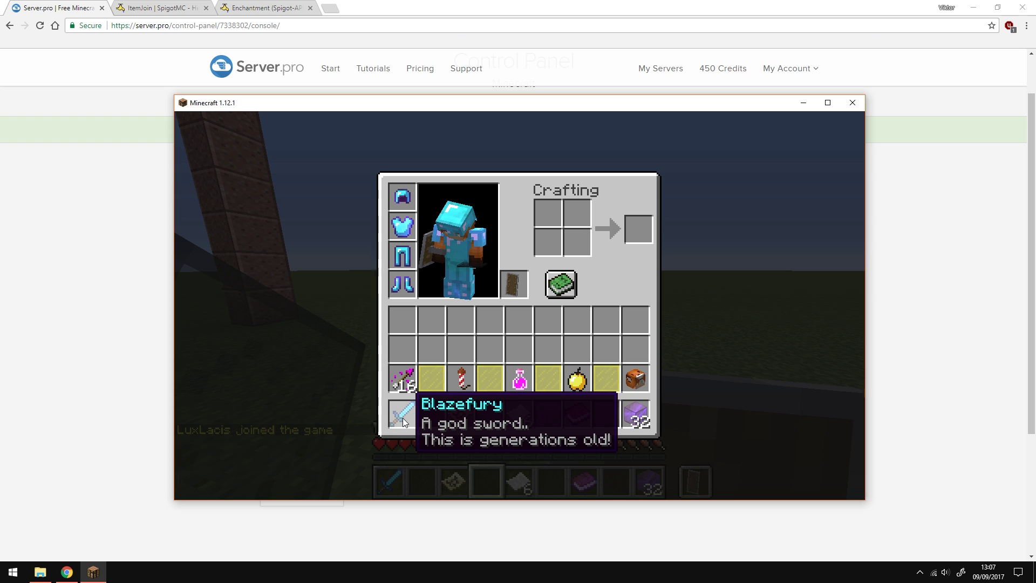
key(e)
key(1)
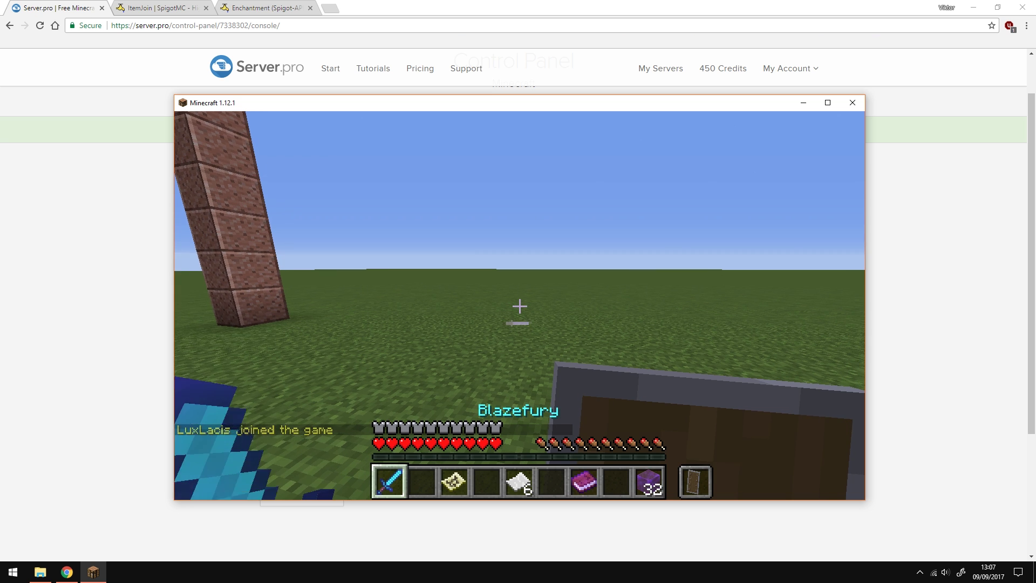
right_click(520, 307)
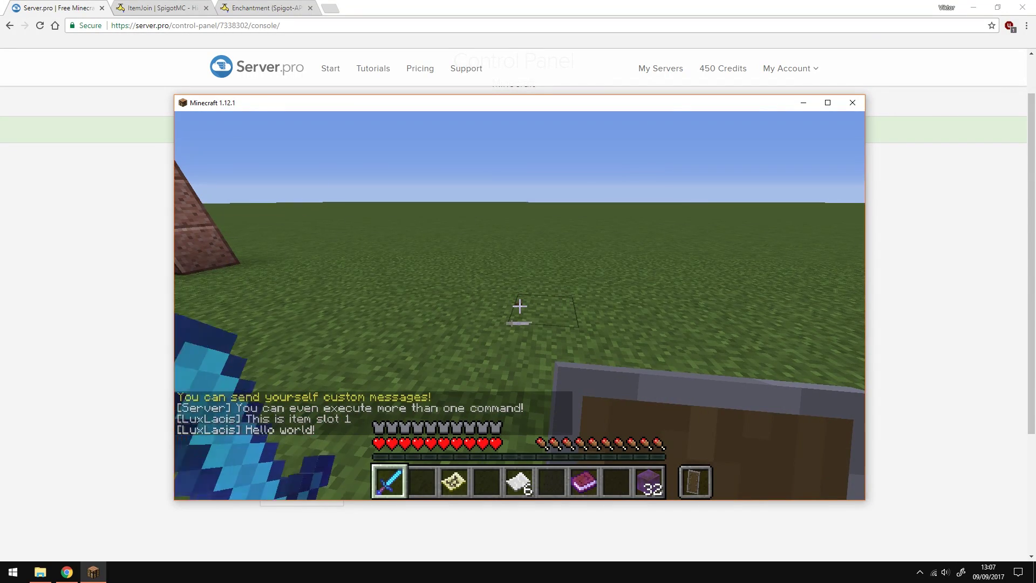
right_click(520, 307)
right_click(520, 307)
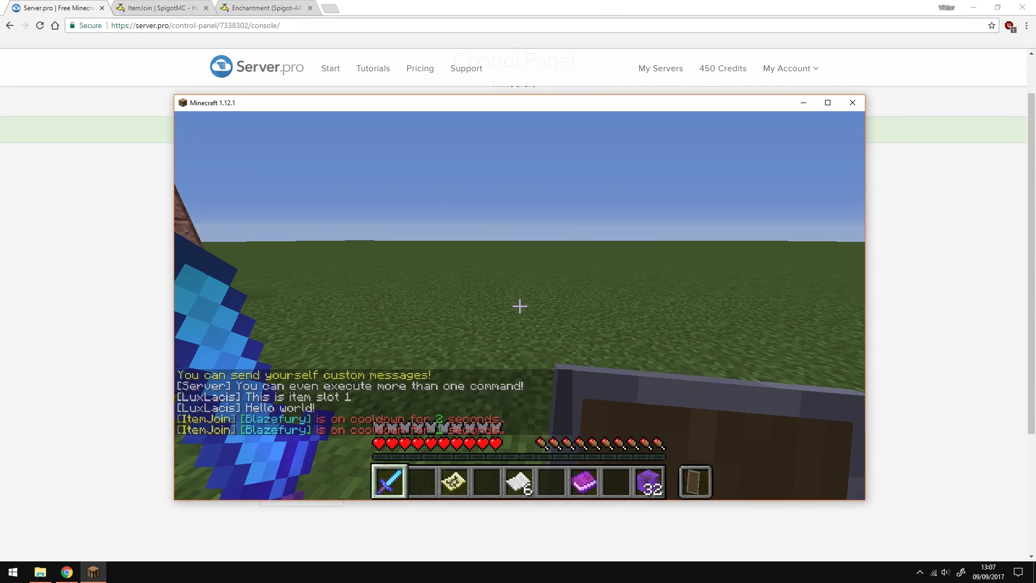
right_click(520, 307)
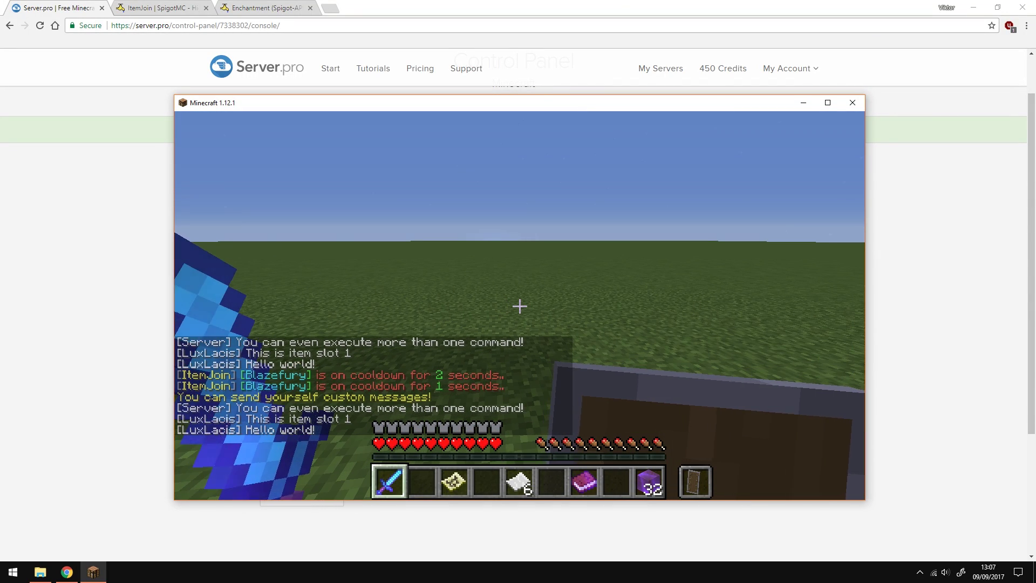
Step: Inspect the sword's lore in the inventory, then use it again to trigger the cooldown
key(e)
mouse_move(409, 417)
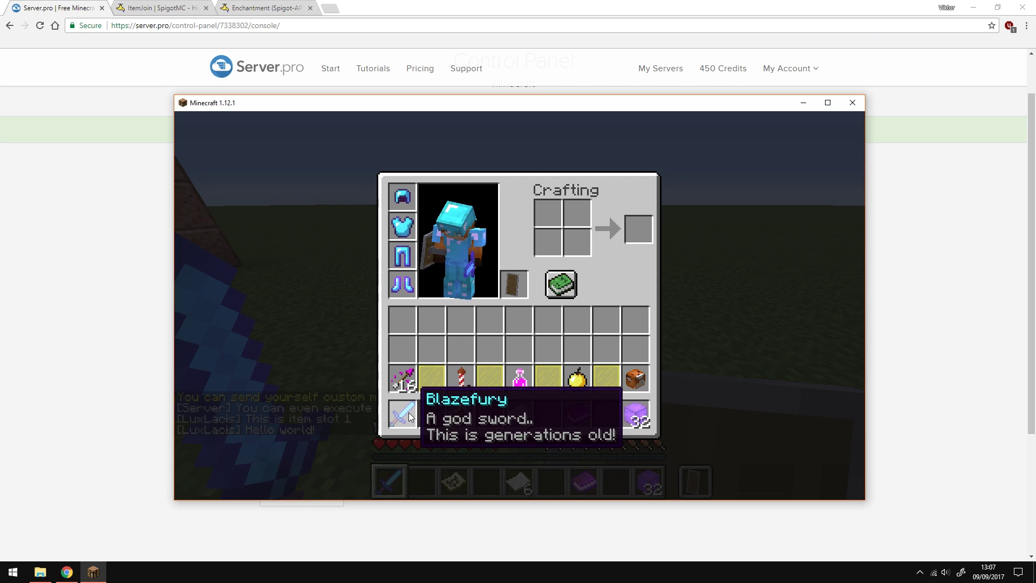
key(e)
right_click(520, 307)
right_click(520, 307)
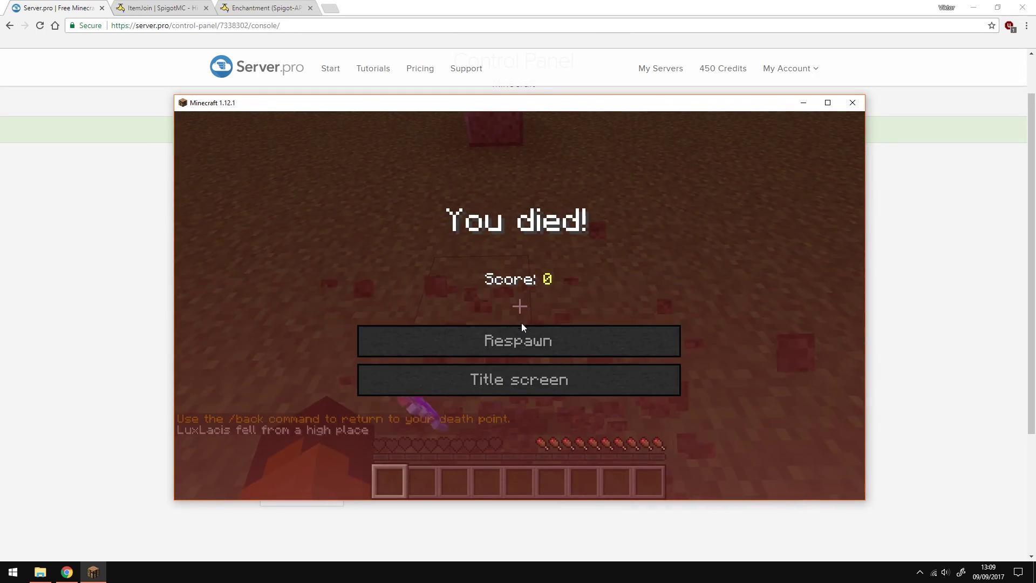
Step: Respawn, confirm the join items returned, and use the Blazefury sword again
click(522, 336)
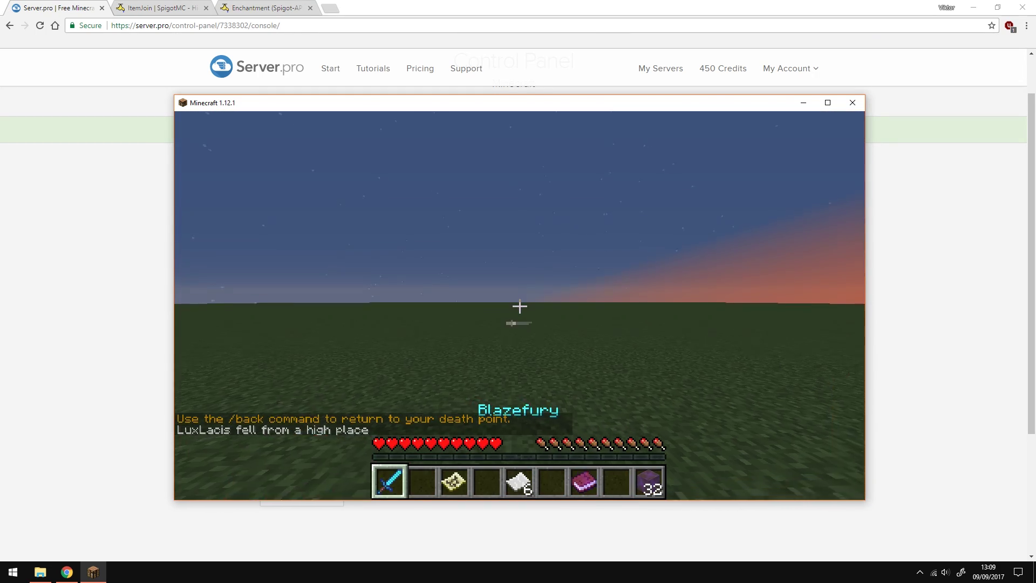
key(e)
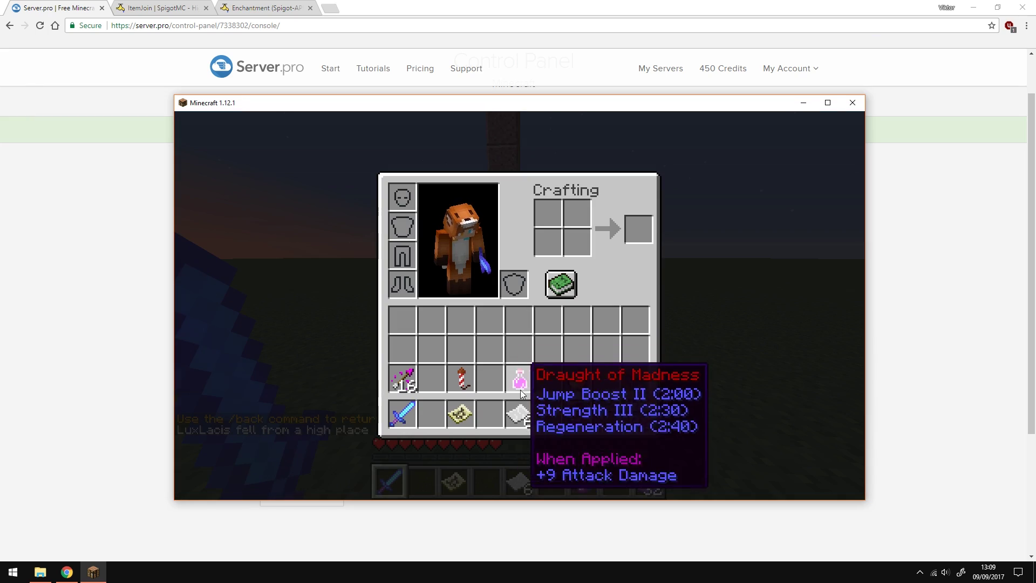
key(e)
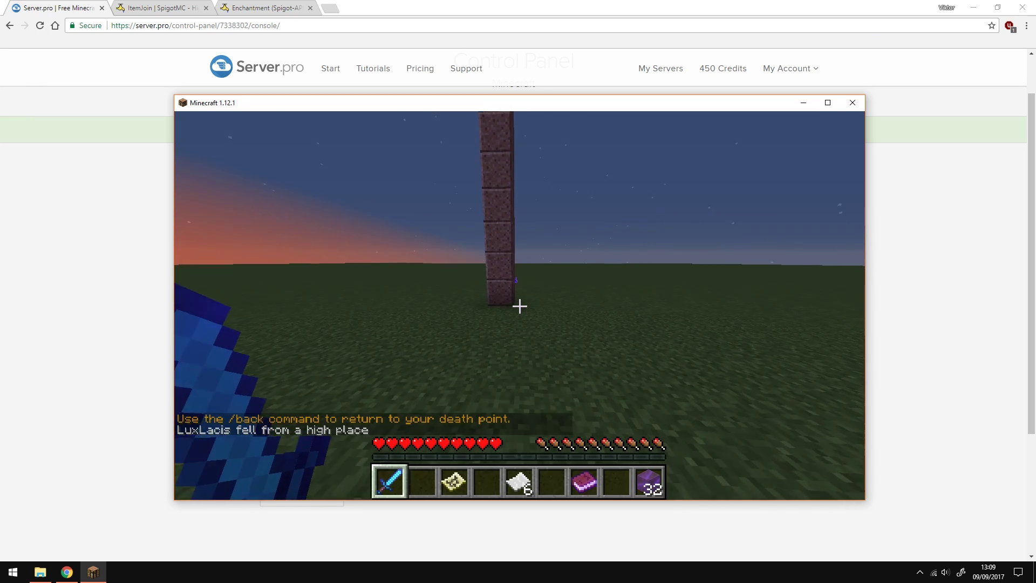
key(w)
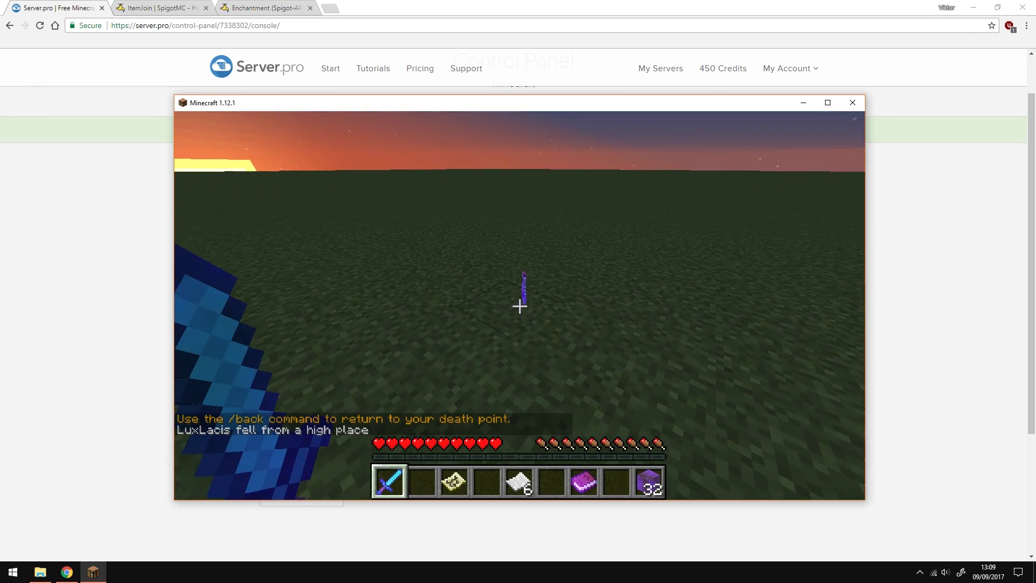
right_click(520, 306)
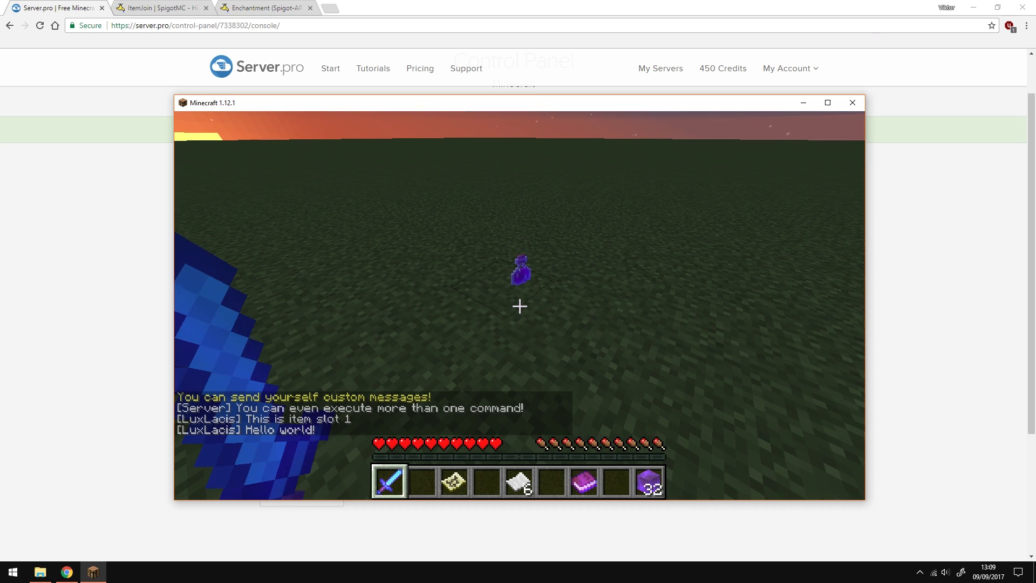
Step: Switch to third-person view and open then close the custom written book
key(w)
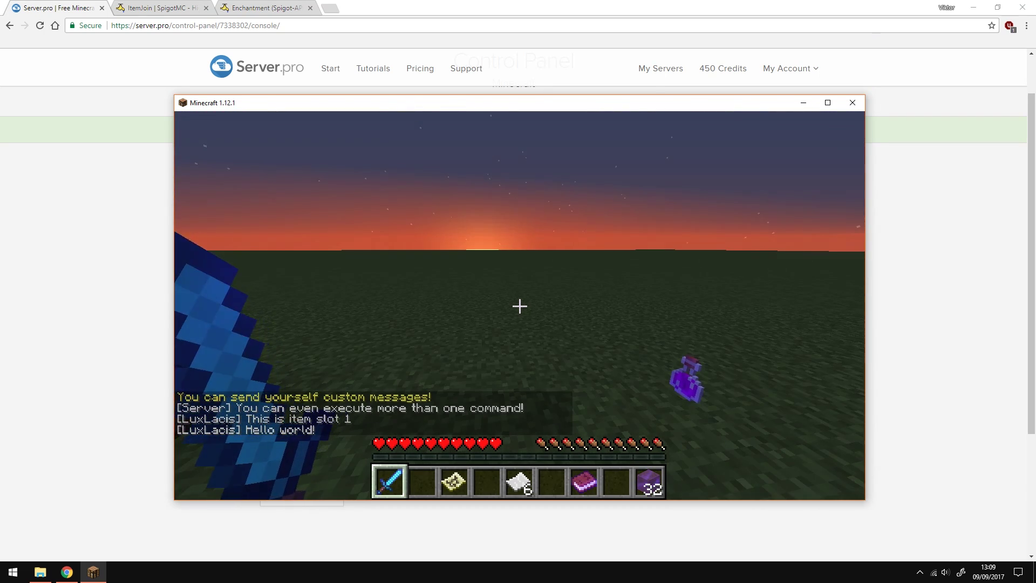
key(F5)
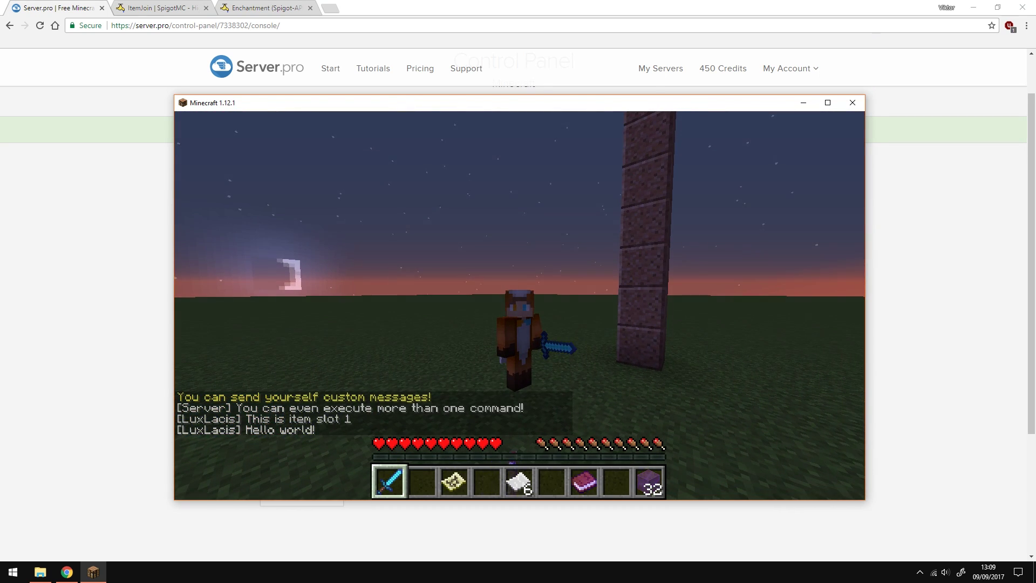
right_click(520, 307)
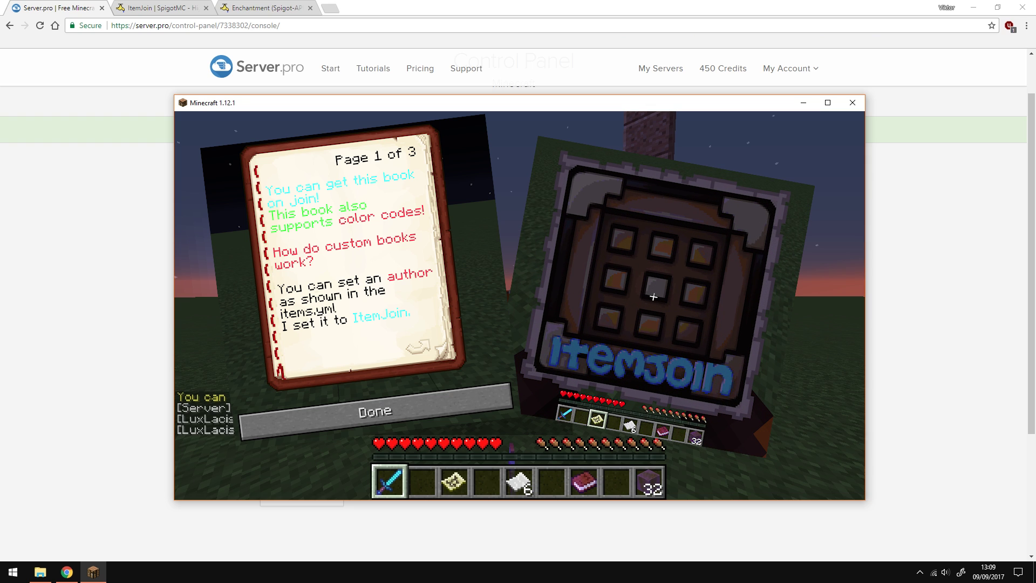
key(Escape)
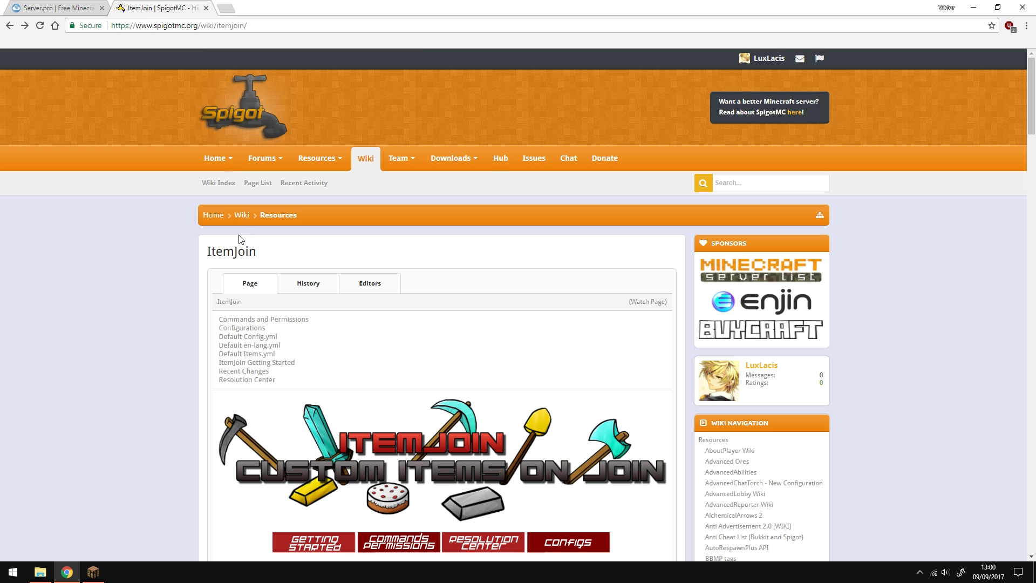
scroll(242, 248, down, 10)
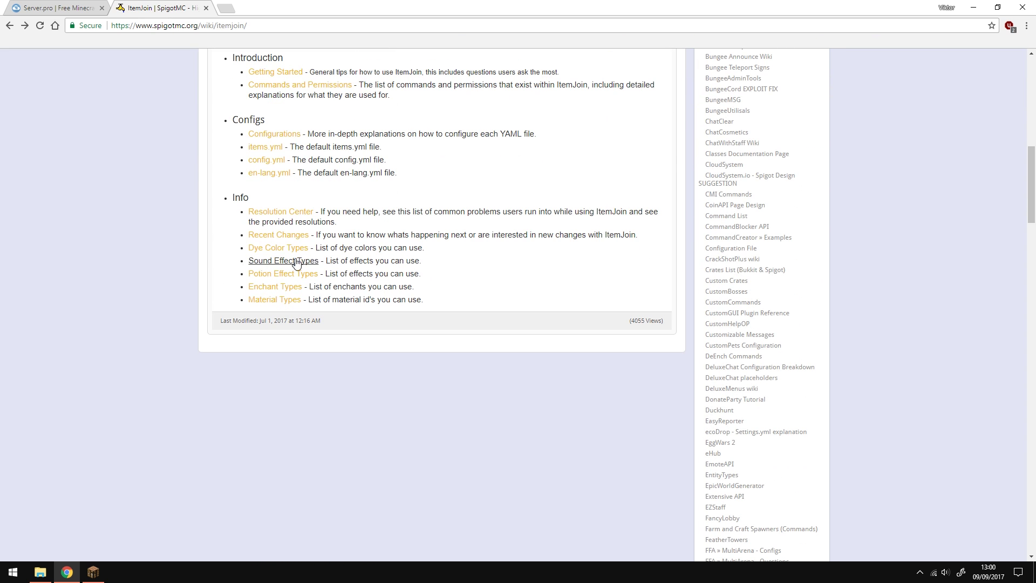